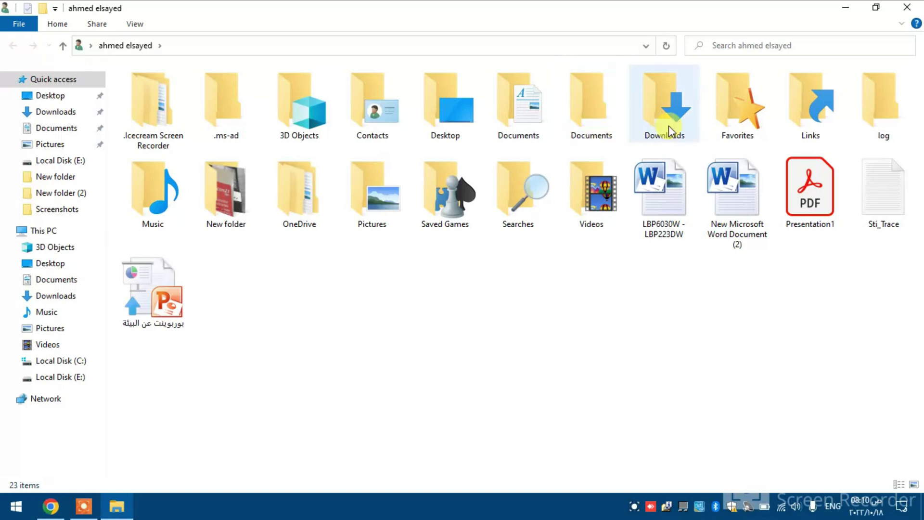
Open the Downloads folder and launch the win-g6000-1_1-n_mcd installer.
double_click(672, 129)
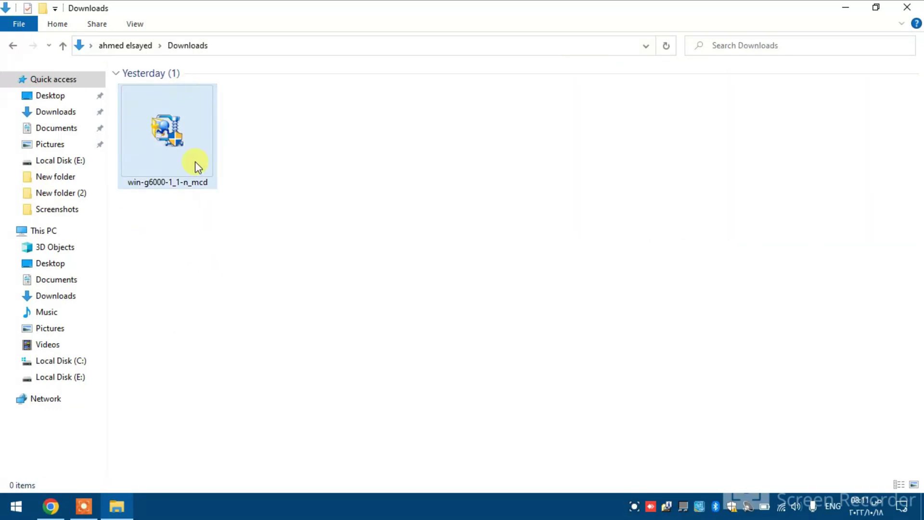
left_click(157, 140)
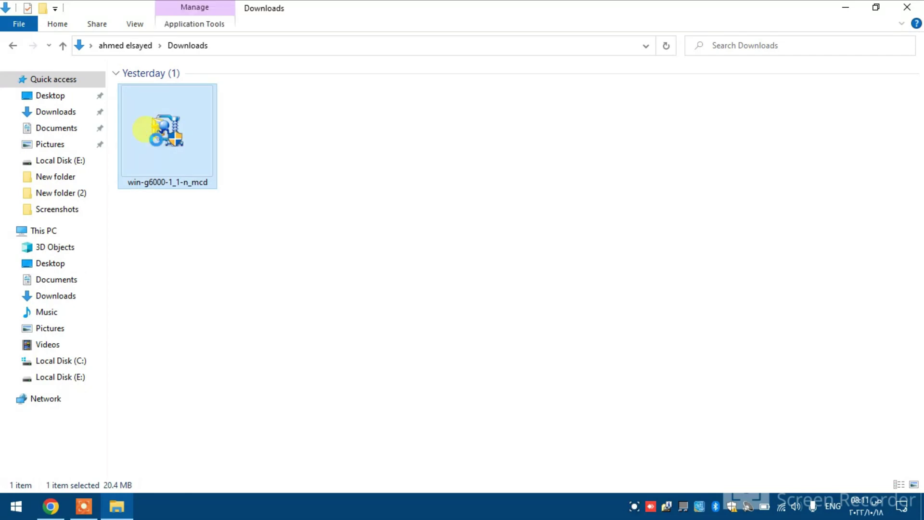
right_click(159, 132)
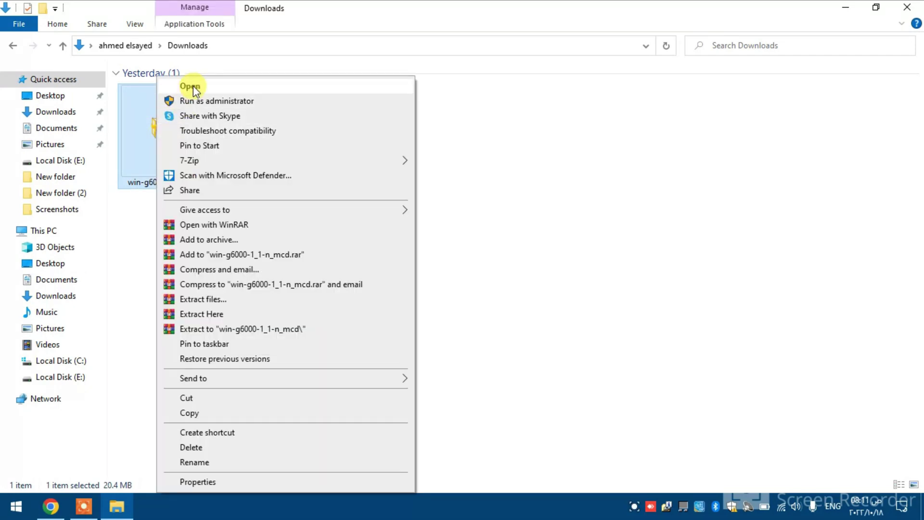
left_click(192, 86)
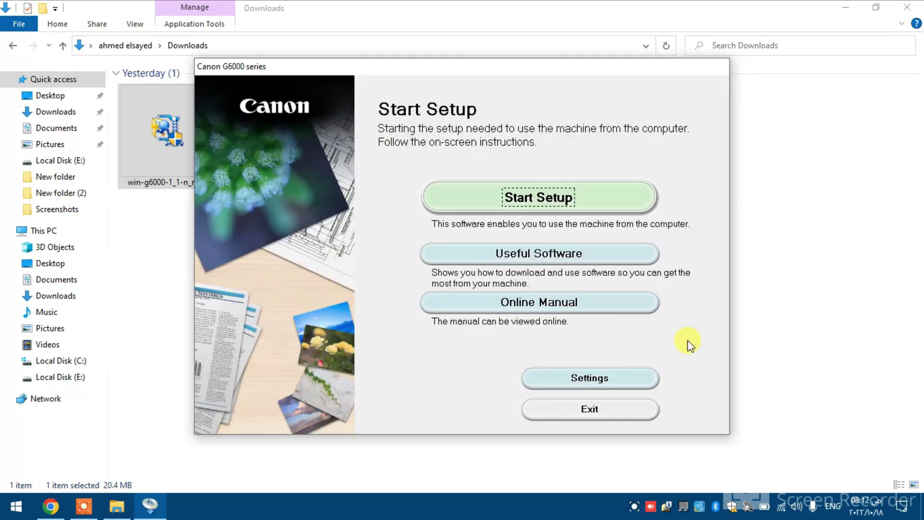
Set the installer language to Arabic and save the region as Europe, Middle East and Africa with country Other.
left_click(611, 383)
scroll(439, 255, "down", 1)
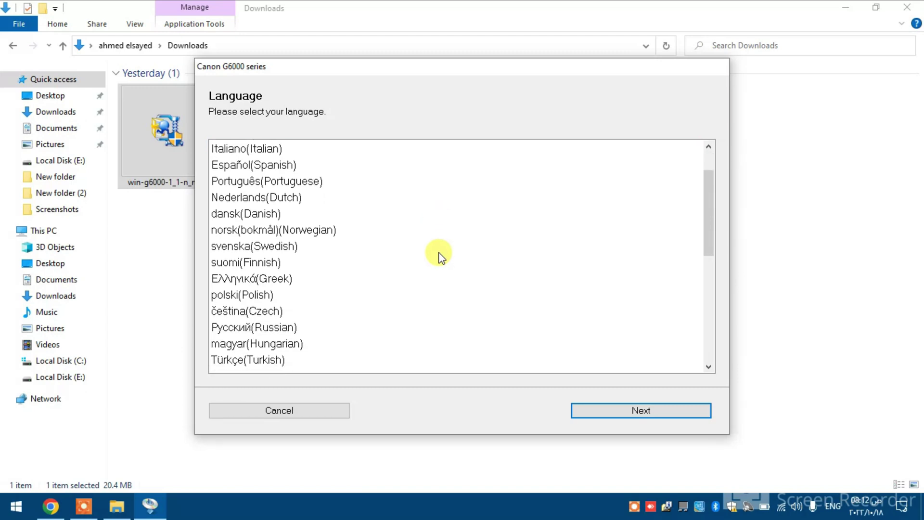
scroll(439, 255, "down", 3)
left_click(243, 282)
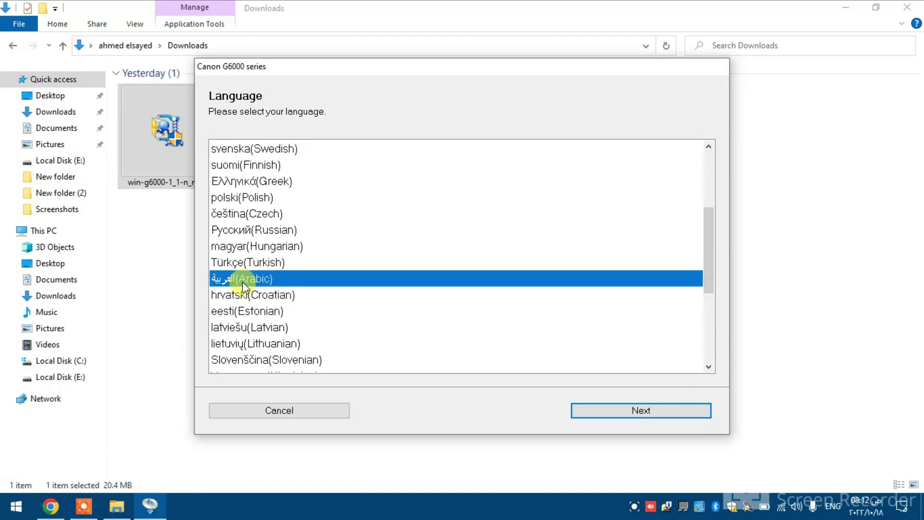
left_click(602, 412)
left_click(283, 411)
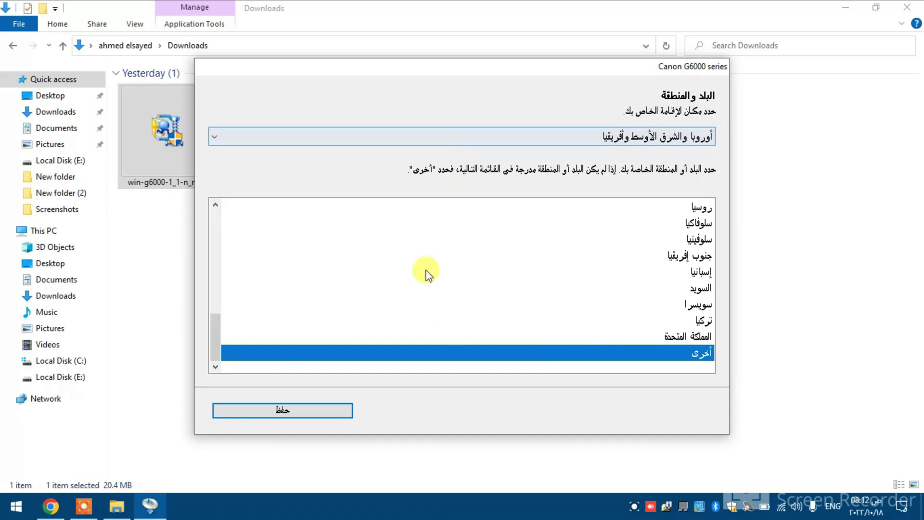
left_click(294, 422)
Start the printer setup and accept the Canon license agreement, continuing to the connection method choice.
left_click(404, 212)
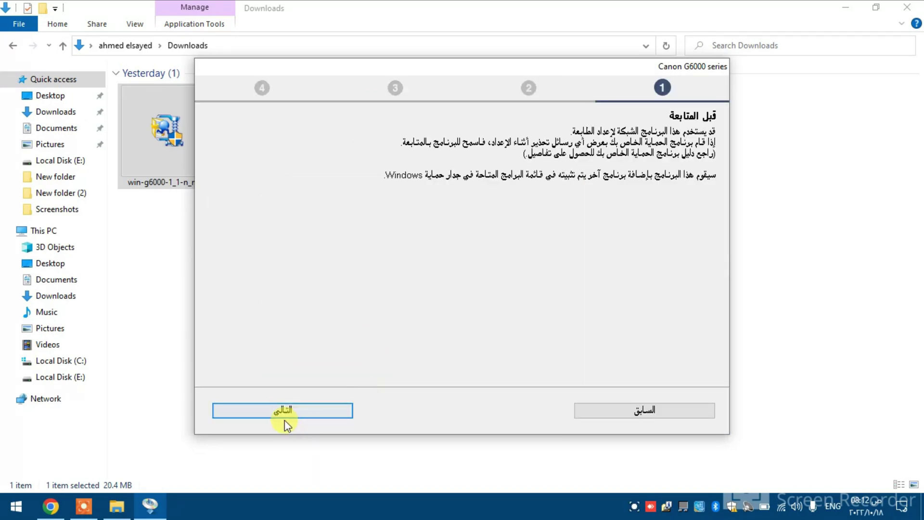
left_click(284, 413)
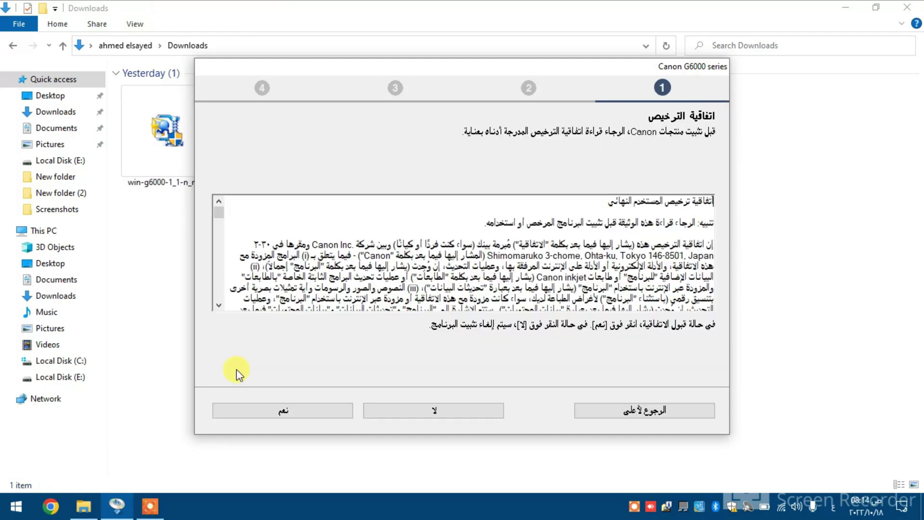
left_click(330, 413)
left_click(298, 412)
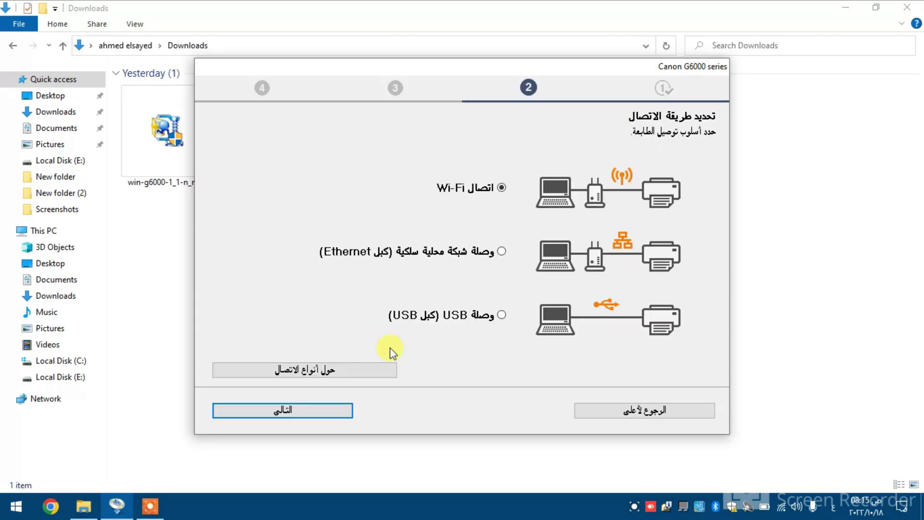
Choose the USB cable connection and continue past the test print to the software installation list.
left_click(494, 316)
left_click(320, 411)
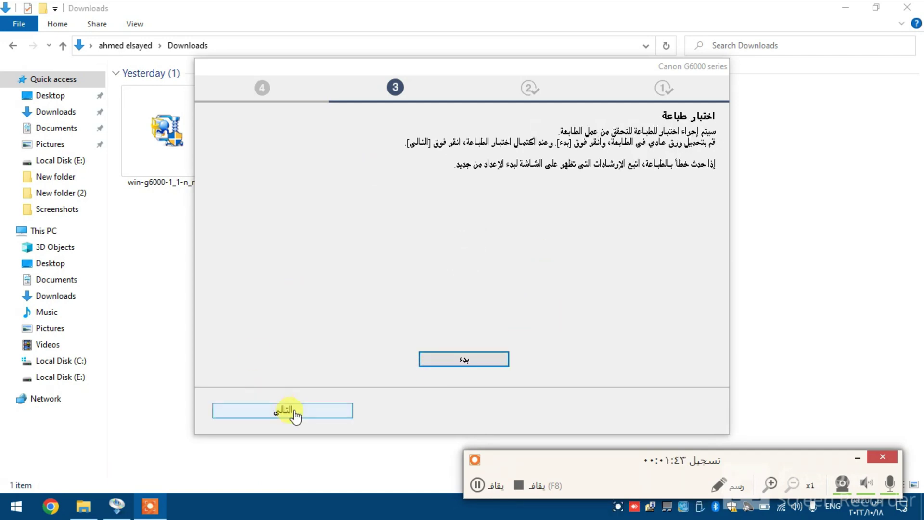
left_click(295, 417)
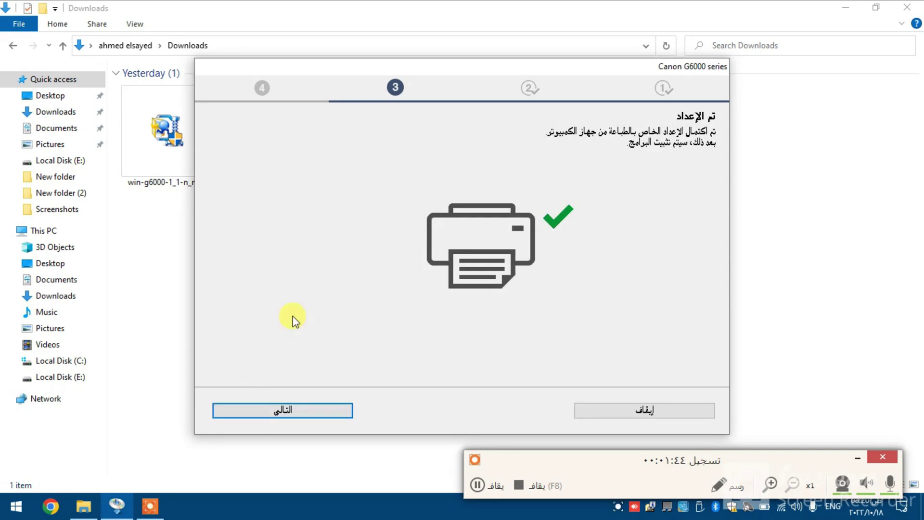
left_click(291, 414)
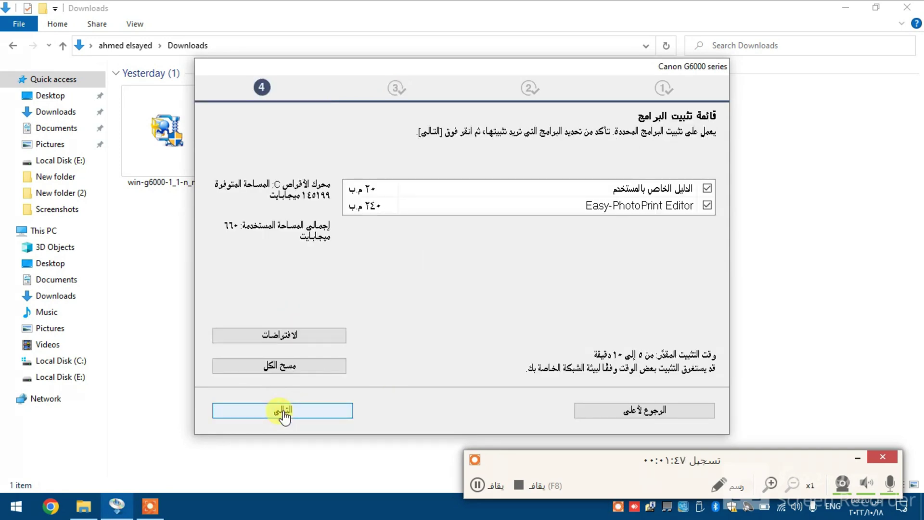
Finish the installation without the user manual, Easy-PhotoPrint Editor or printer registration, and exit the installer.
left_click(706, 188)
left_click(707, 205)
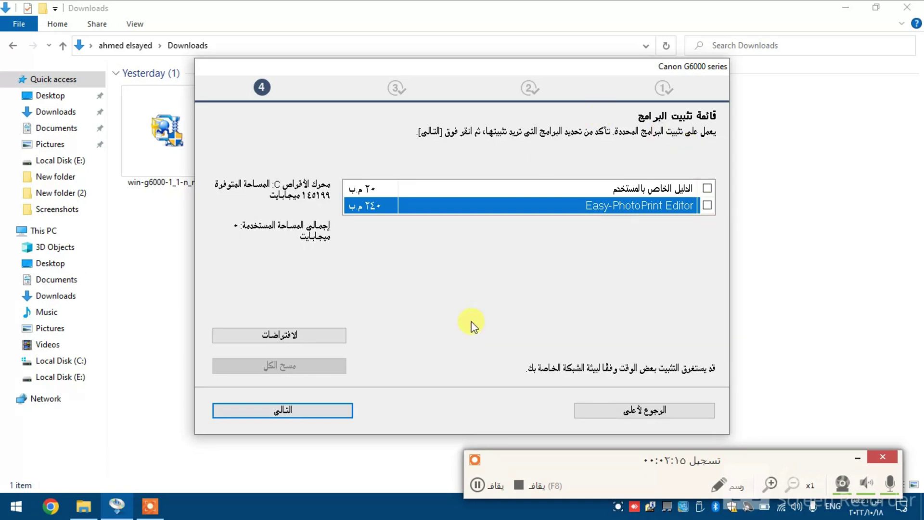
left_click(303, 410)
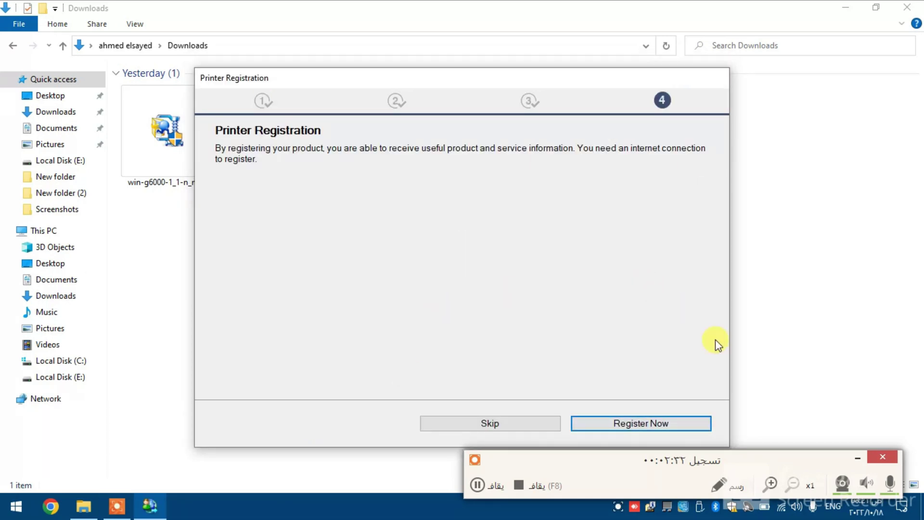
left_click(507, 429)
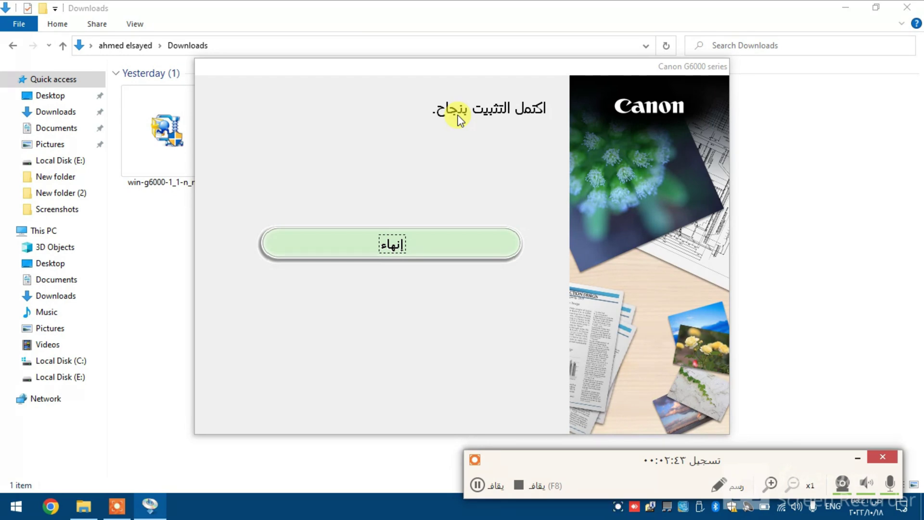
left_click(438, 240)
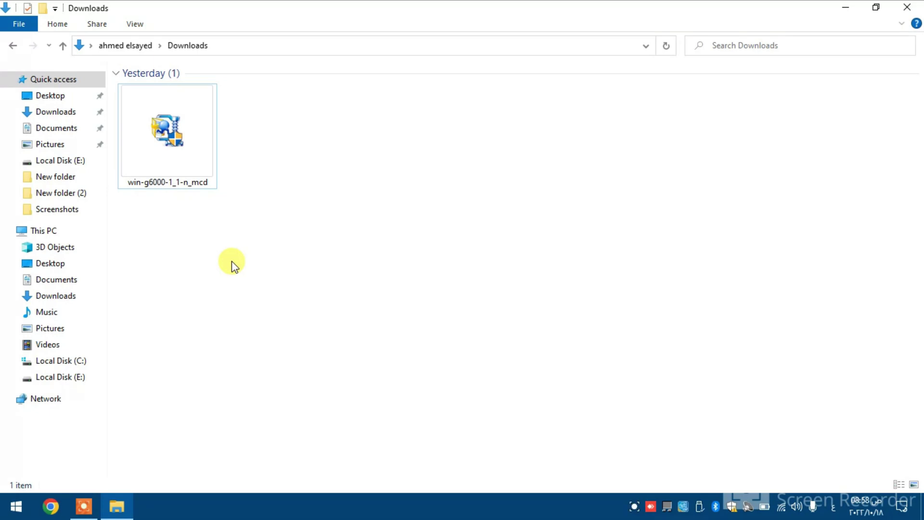
Relaunch the win-g6000-1_1-n_mcd installer and set its language to Arabic, saving the offered country and region.
double_click(179, 153)
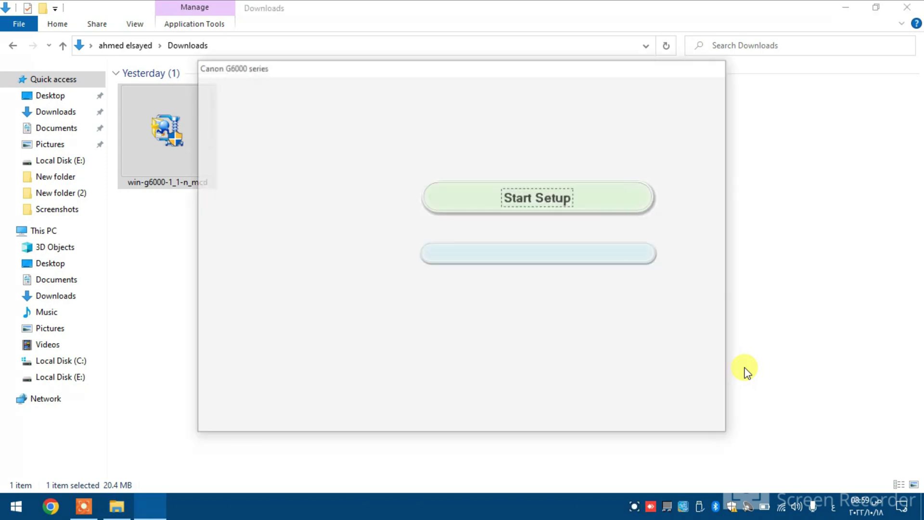
left_click(636, 378)
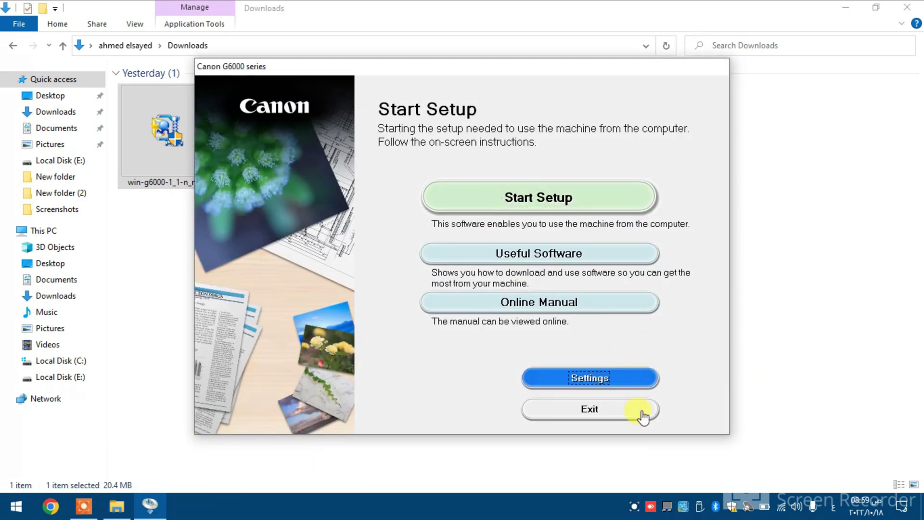
scroll(385, 289, "down", 3)
left_click(247, 230)
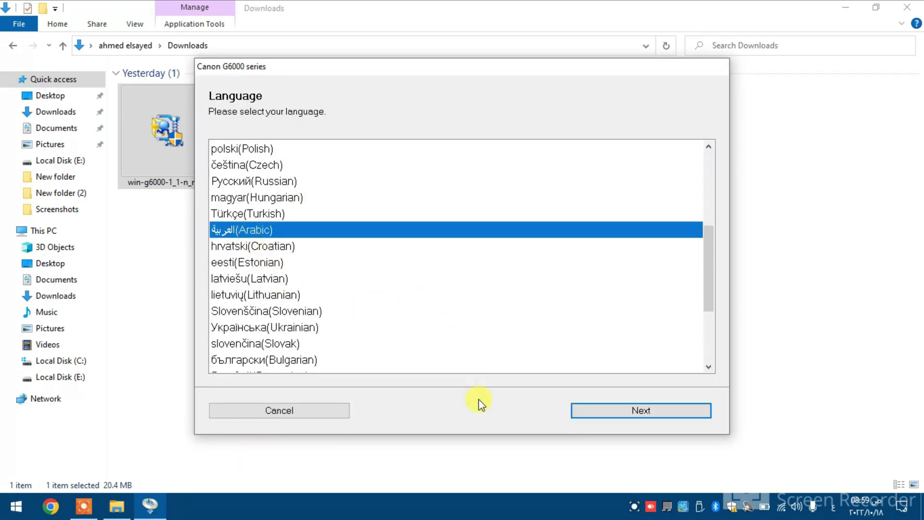
left_click(591, 415)
left_click(250, 407)
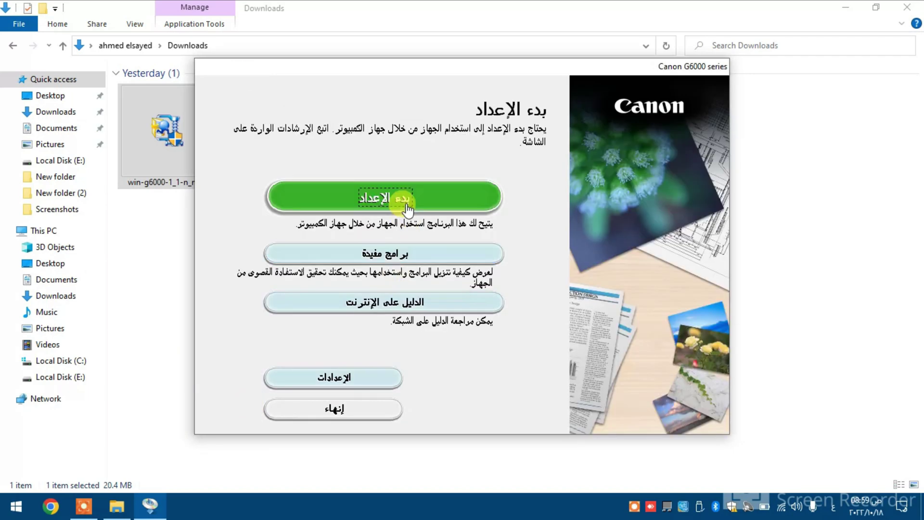
Start the setup again and accept the license agreement to return to the connection method choice.
left_click(407, 208)
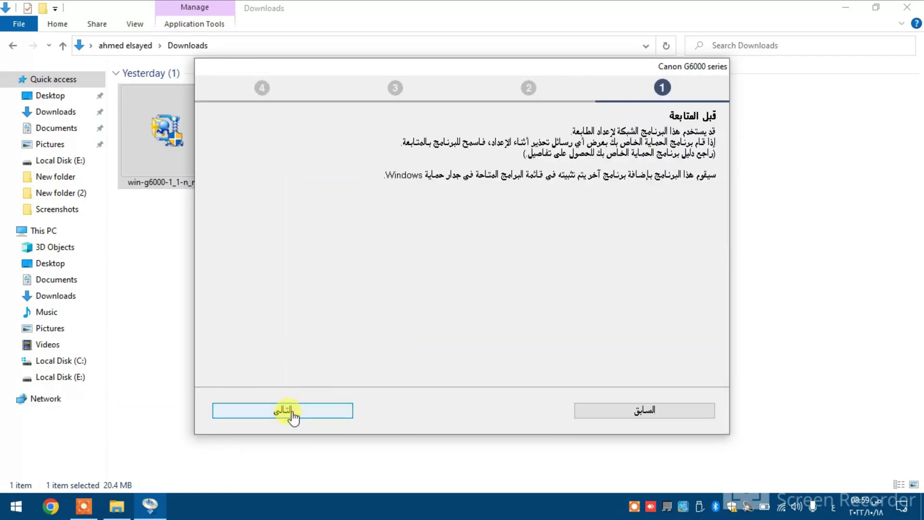
left_click(291, 417)
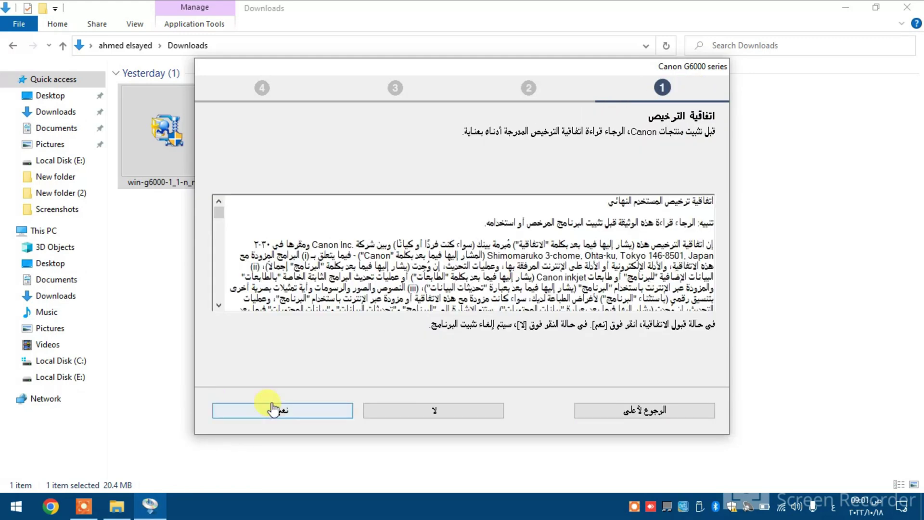
left_click(277, 410)
left_click(288, 410)
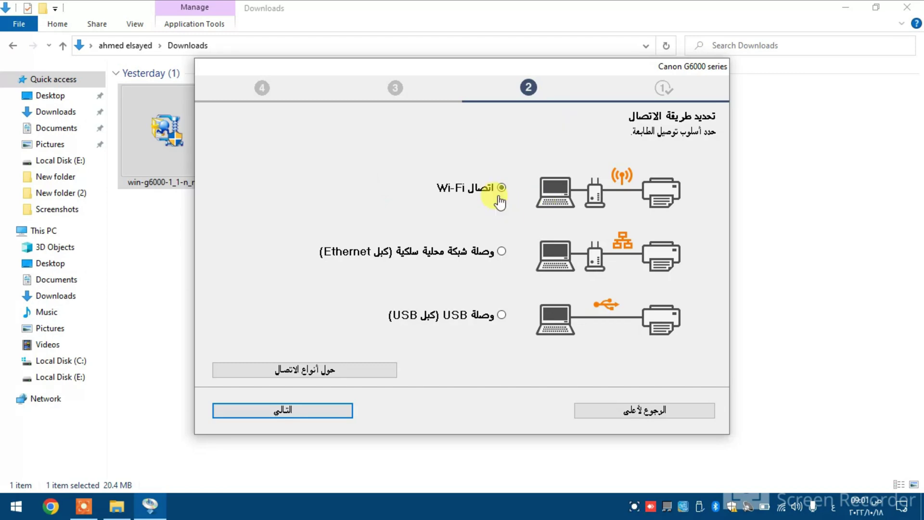
Keep the Wi-Fi connection method and continue to the easy wireless connect printer search.
left_click(345, 411)
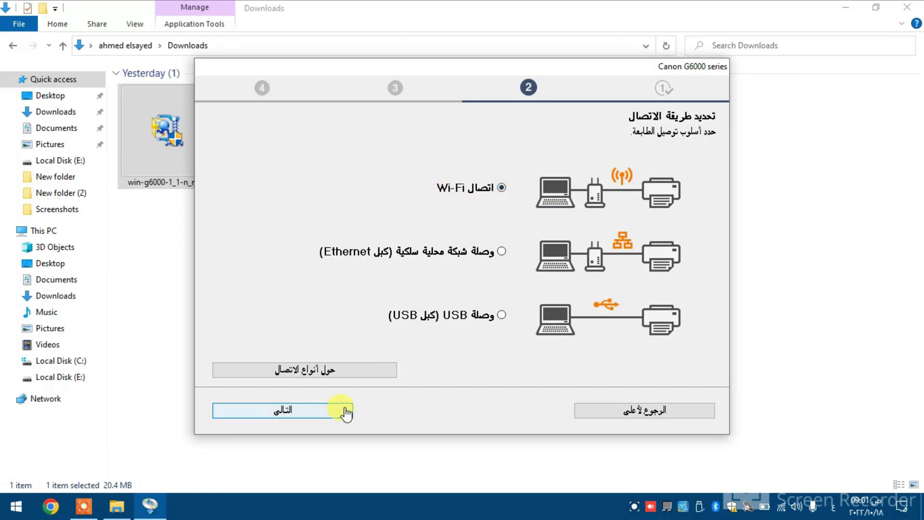
left_click(277, 409)
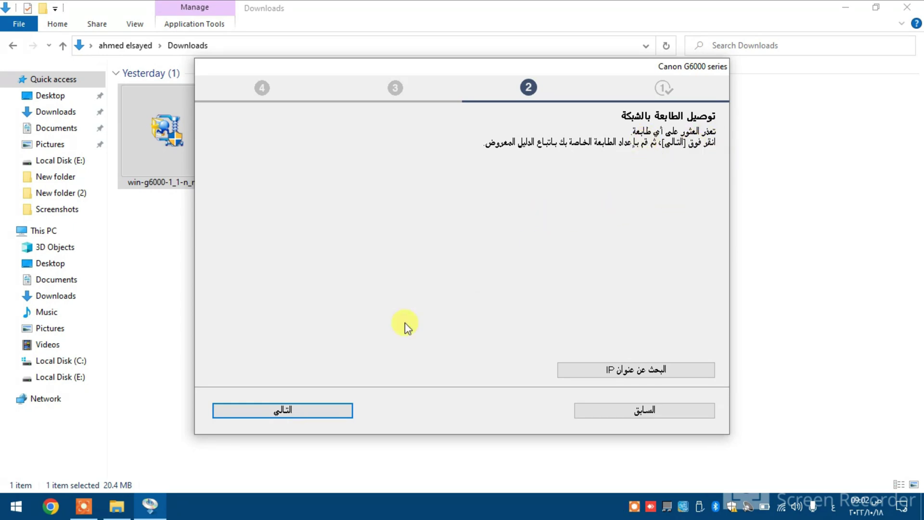
left_click(340, 410)
left_click(347, 411)
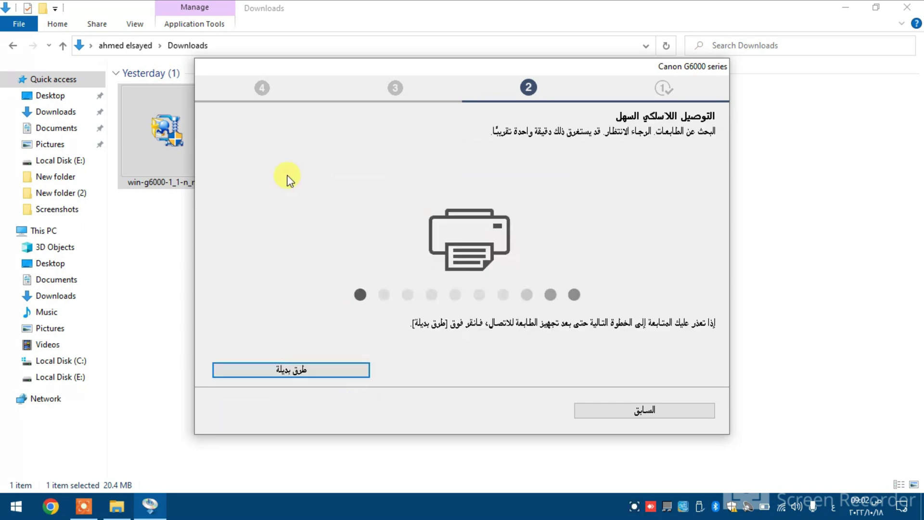
Switch to the alternative methods, set up the Wi-Fi connection using the USB cable, and continue past the cable removal page.
left_click(294, 371)
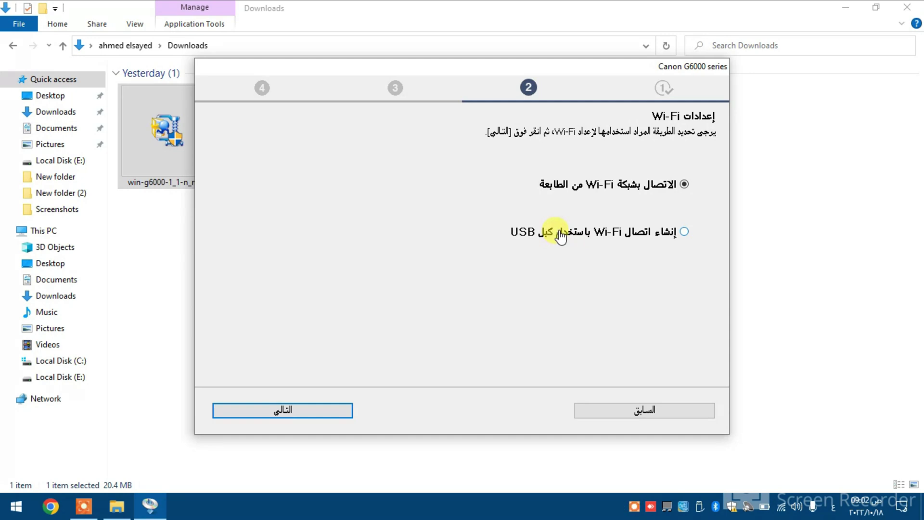
left_click(323, 410)
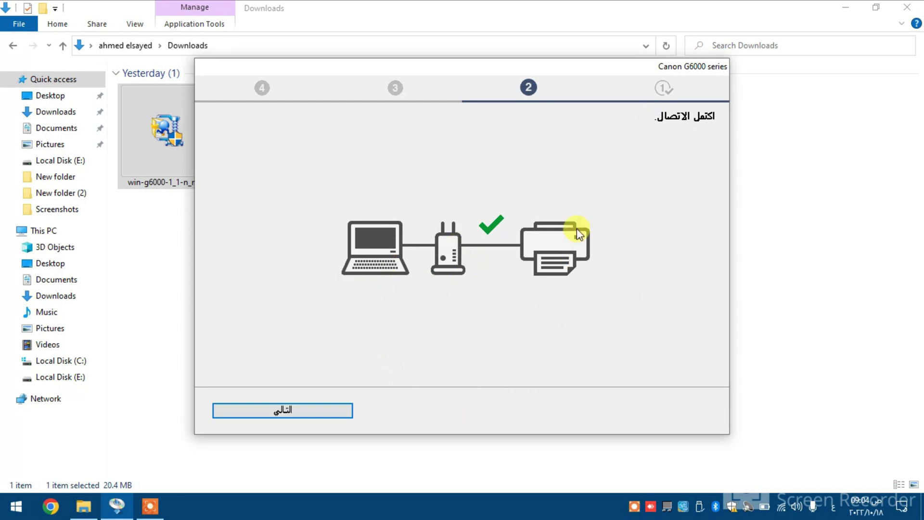
left_click(288, 412)
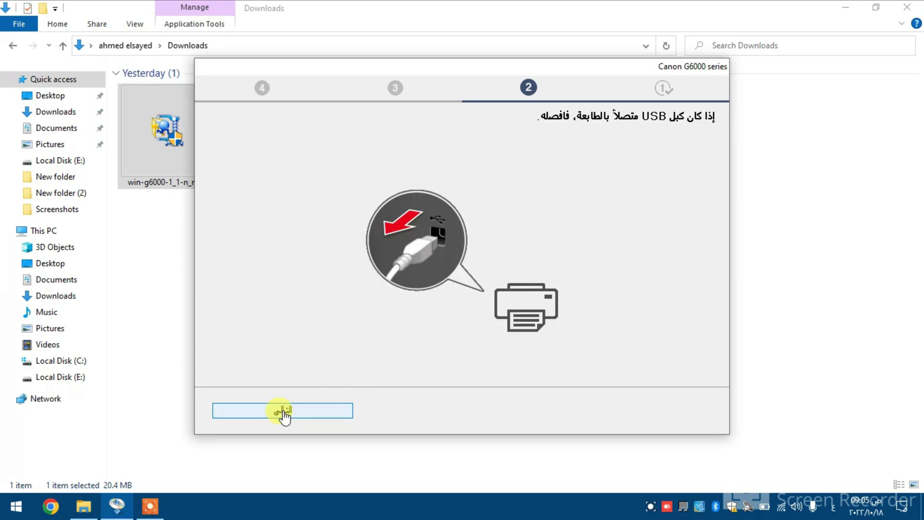
left_click(283, 410)
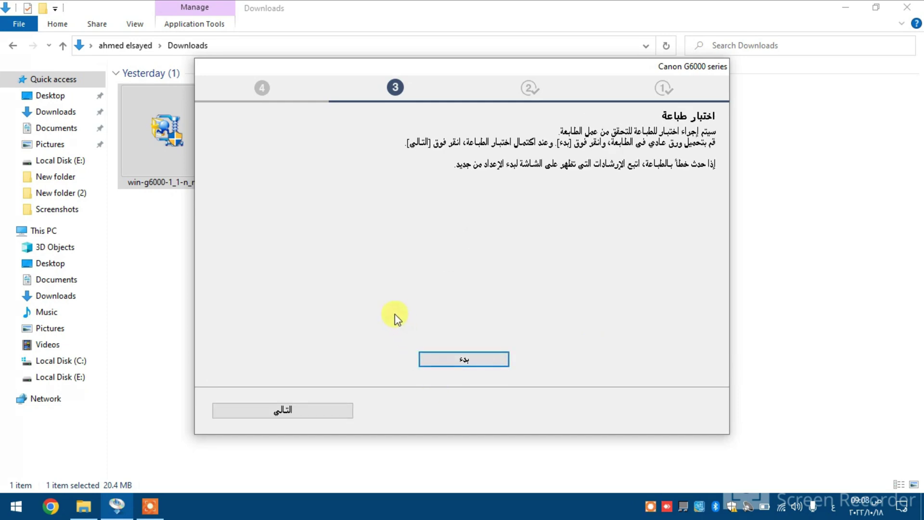
Continue past the test print and proceed with the user manual and Easy-PhotoPrint Editor excluded from installation.
left_click(284, 413)
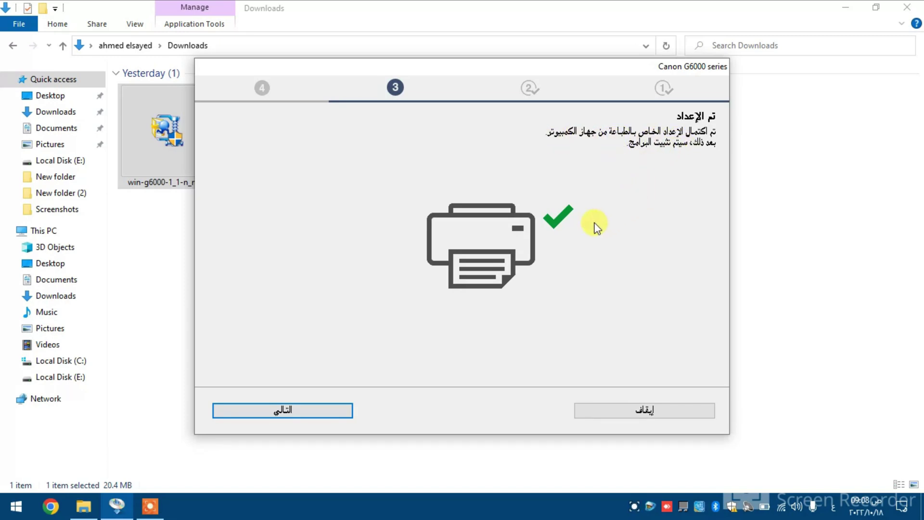
left_click(300, 412)
left_click(707, 188)
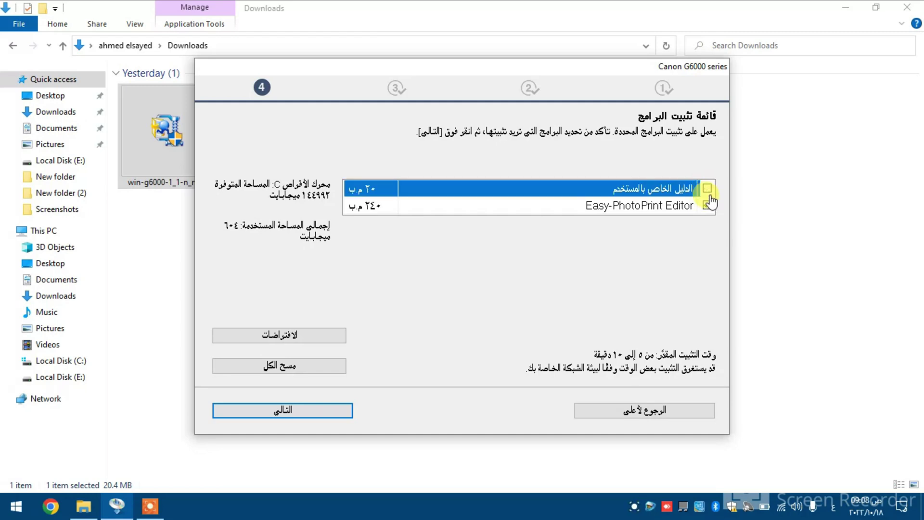
left_click(708, 206)
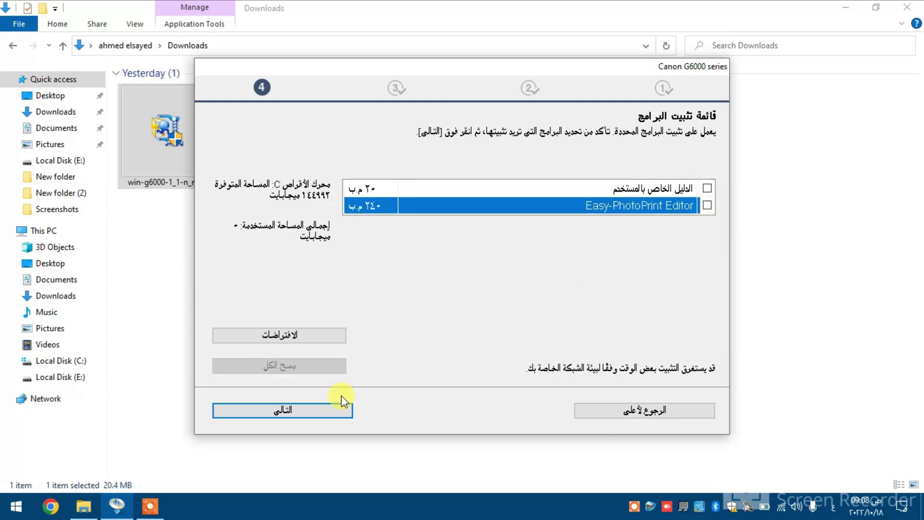
left_click(324, 411)
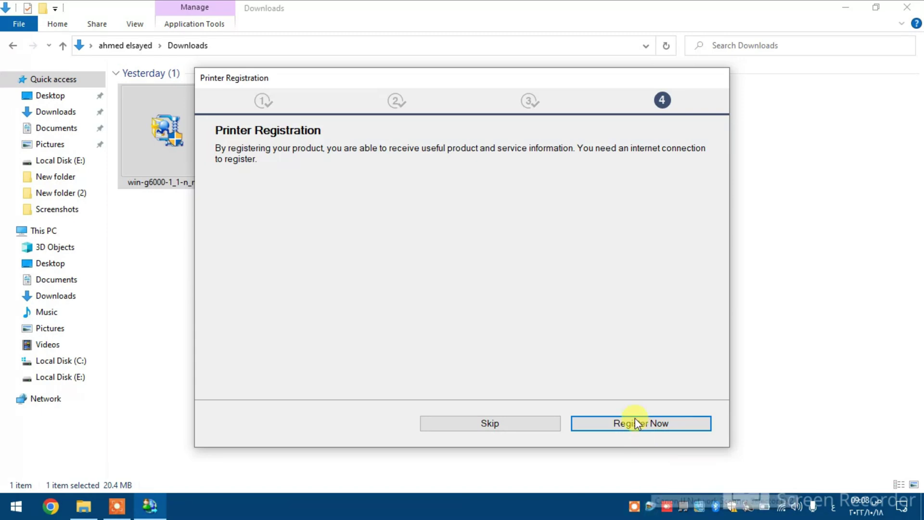
Skip the printer registration, and open the list of devices and printers in the Control Panel.
left_click(498, 428)
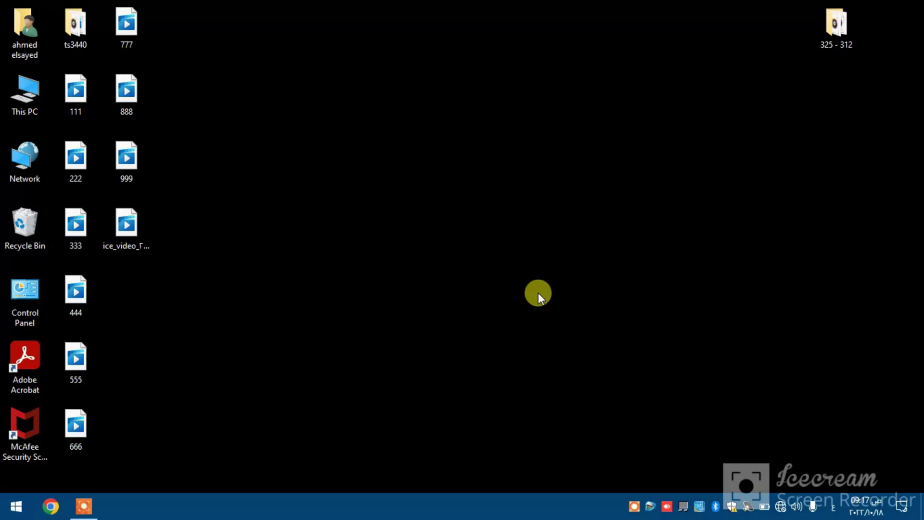
left_click(26, 313)
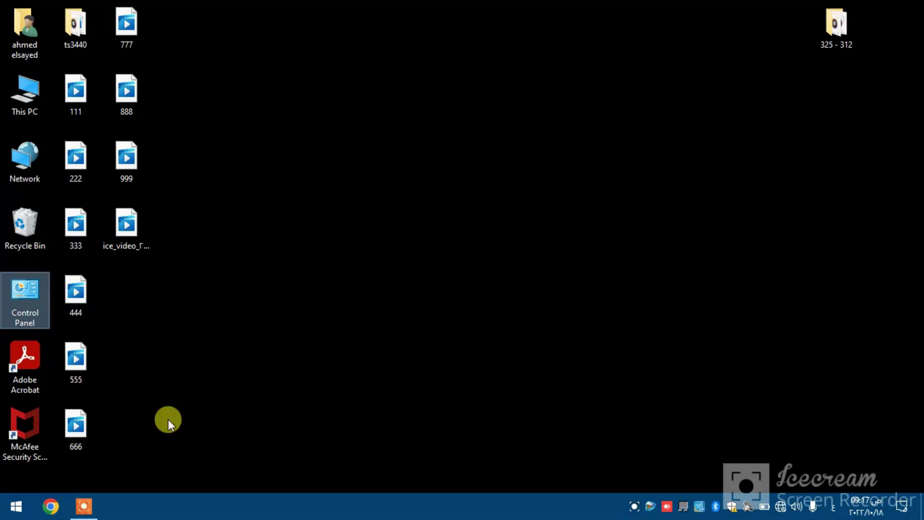
double_click(38, 308)
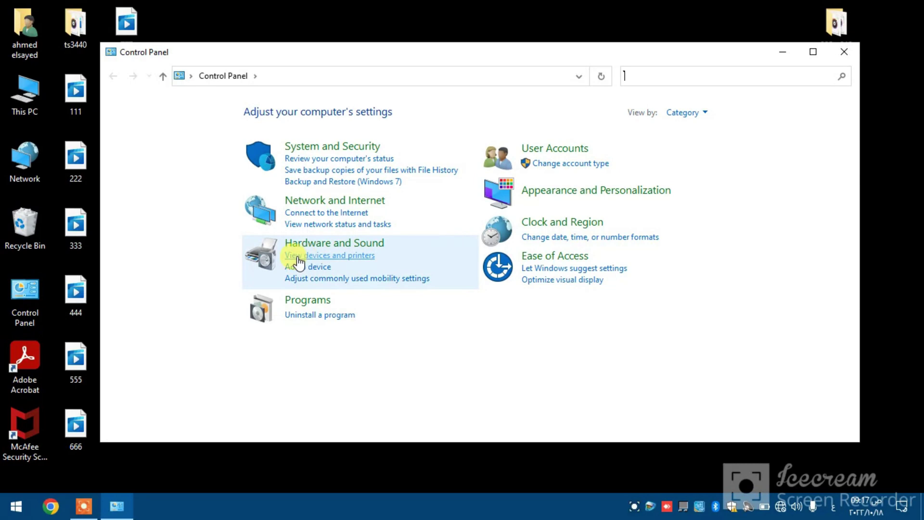
left_click(305, 255)
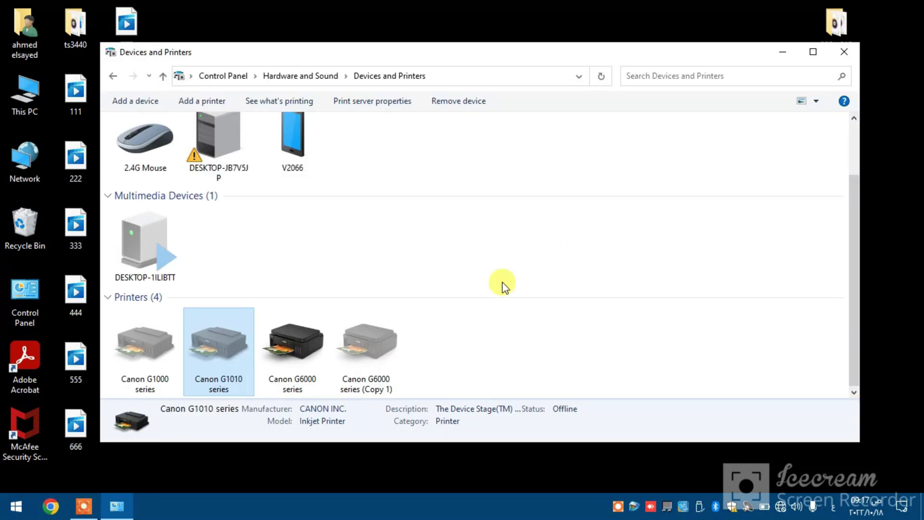
Rename the Canon G6000 series printer as "كابل usb" in its printer properties.
left_click(321, 356)
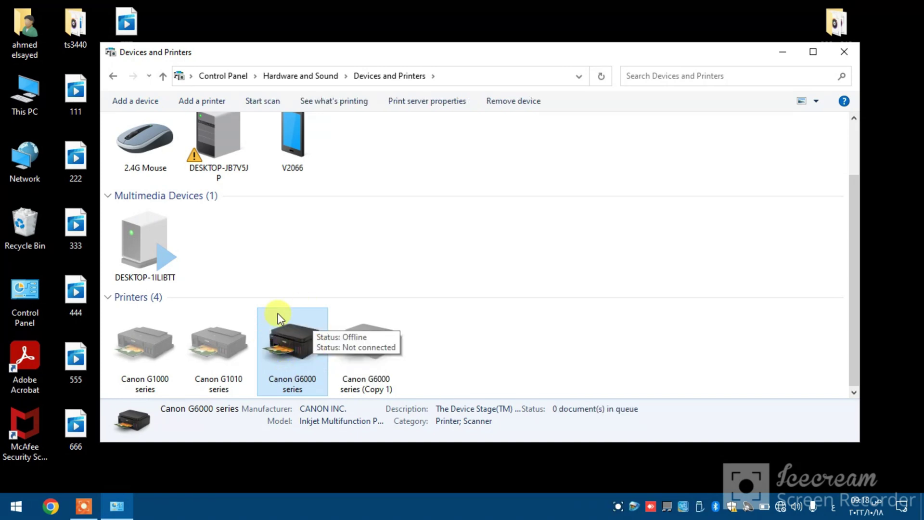
right_click(280, 353)
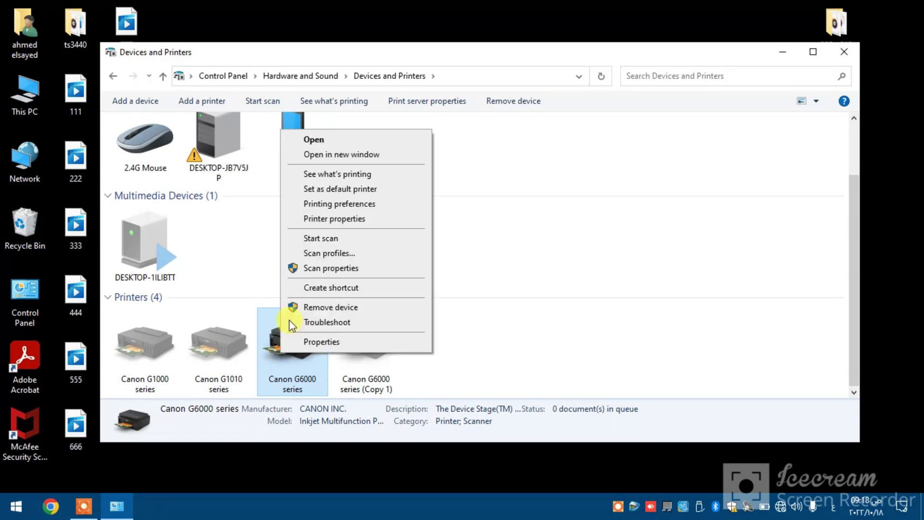
left_click(318, 218)
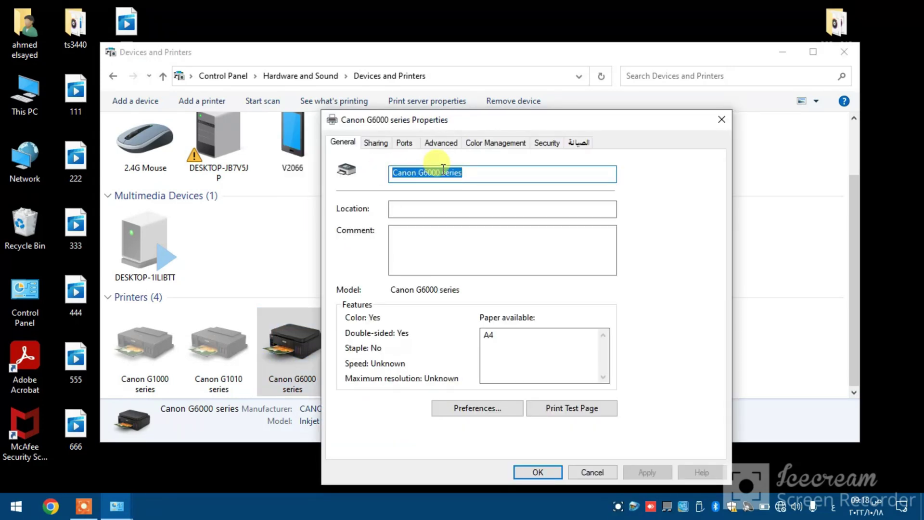
type("كابل")
key("alt+shift")
type("us")
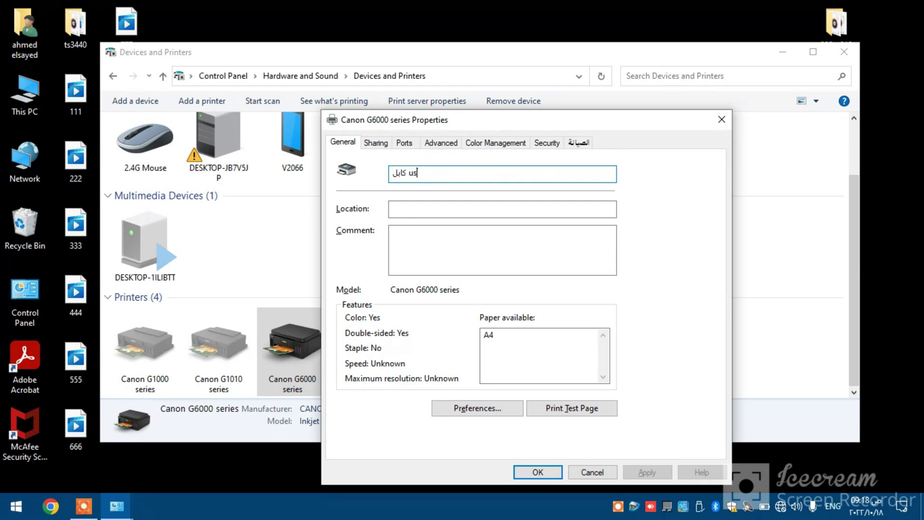
type("b")
left_click(535, 472)
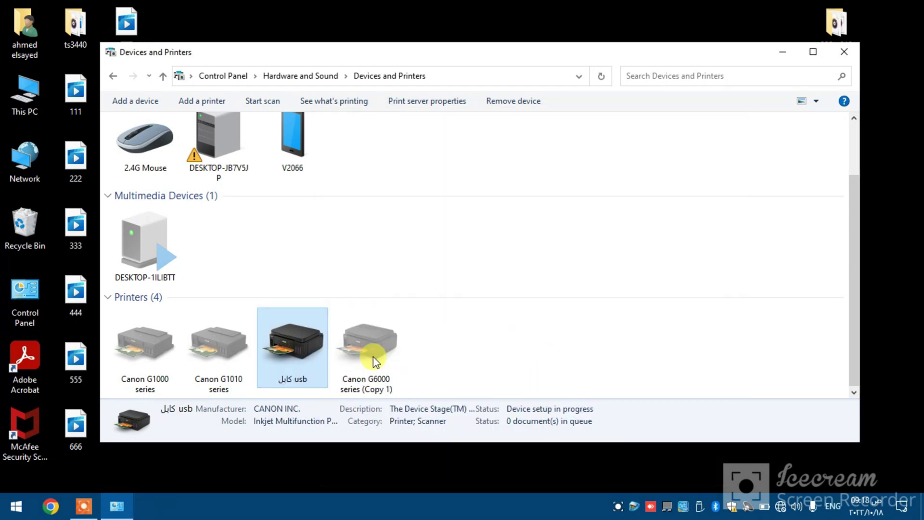
Rename the Canon G6000 series (Copy 1) printer as "wi-fi" in its printer properties.
left_click(374, 356)
right_click(373, 356)
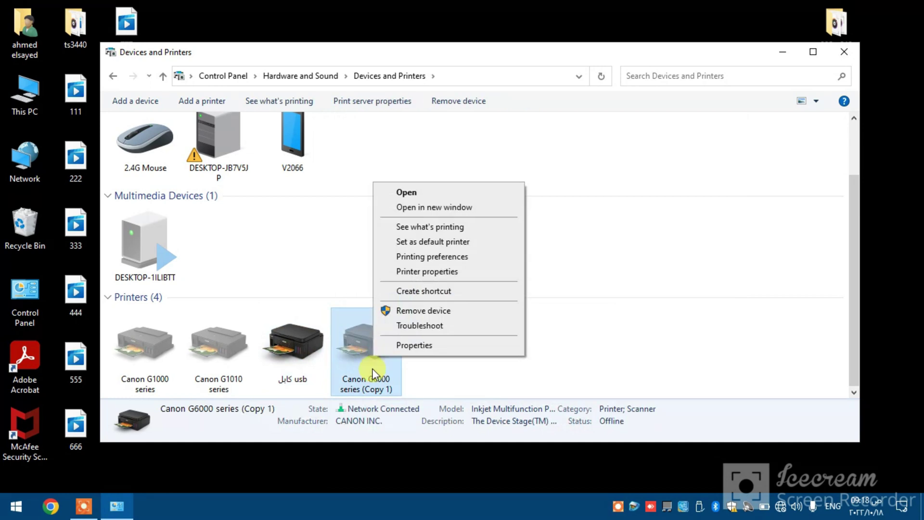
left_click(407, 272)
scroll(412, 273, "up", 1)
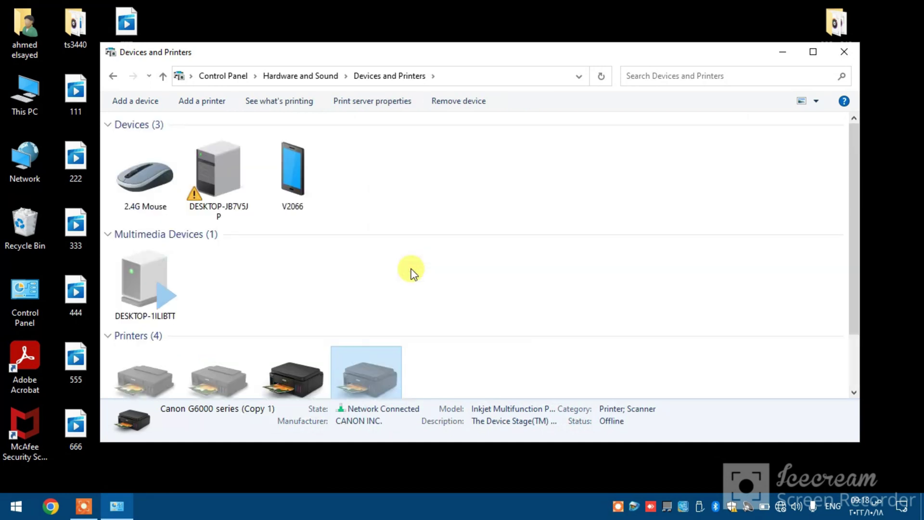
type("wi-fi")
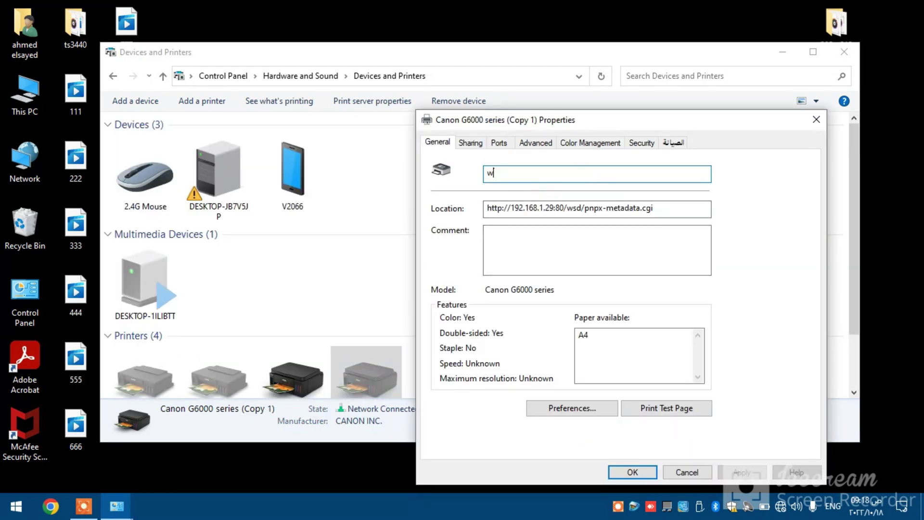
left_click(625, 474)
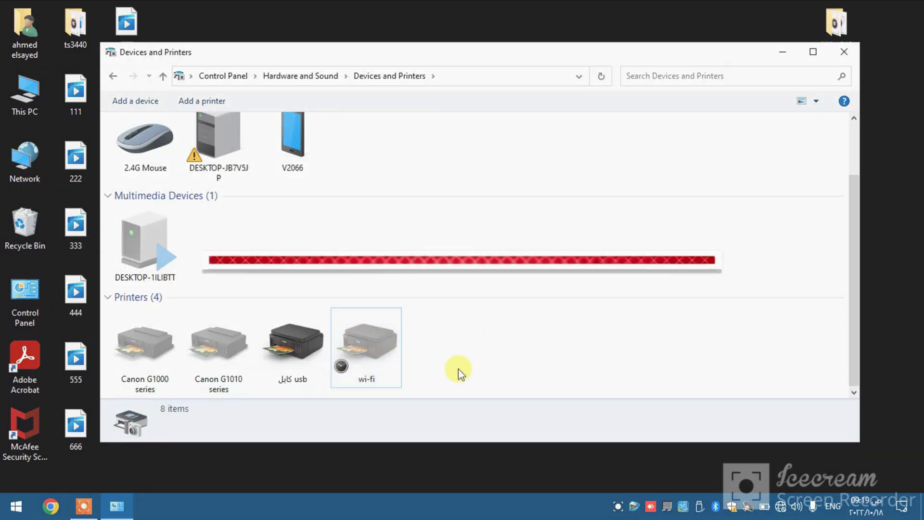